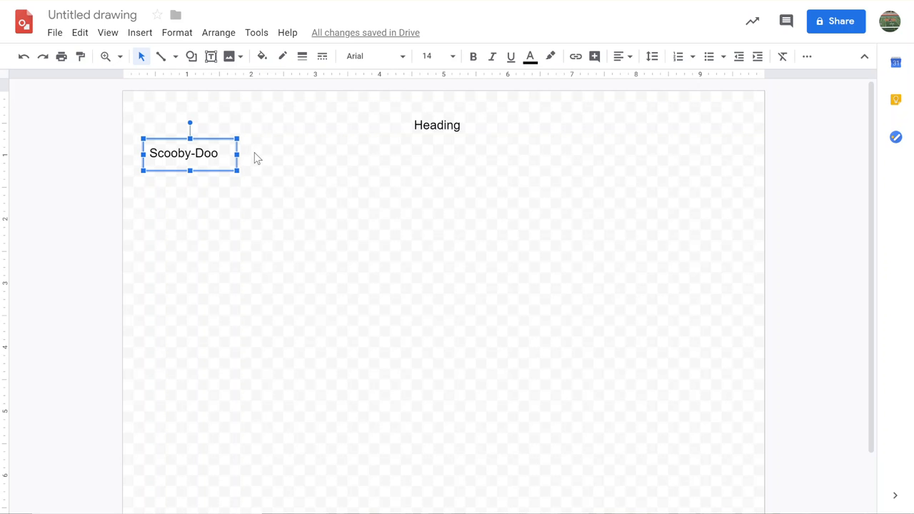
Replace the "Heading" text with "Characters", widen its text box to fit on one line and move it slightly higher.
left_click(459, 125)
left_click_drag(459, 126, 406, 126)
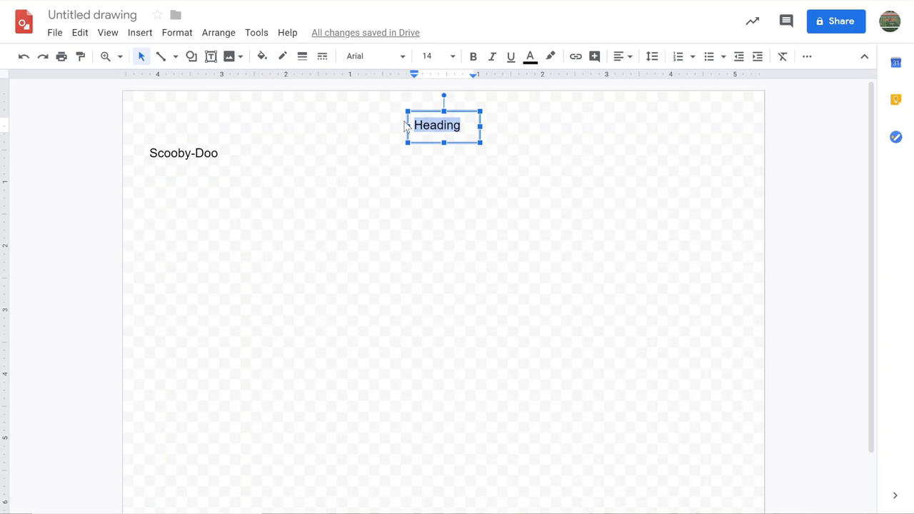
type("Characters")
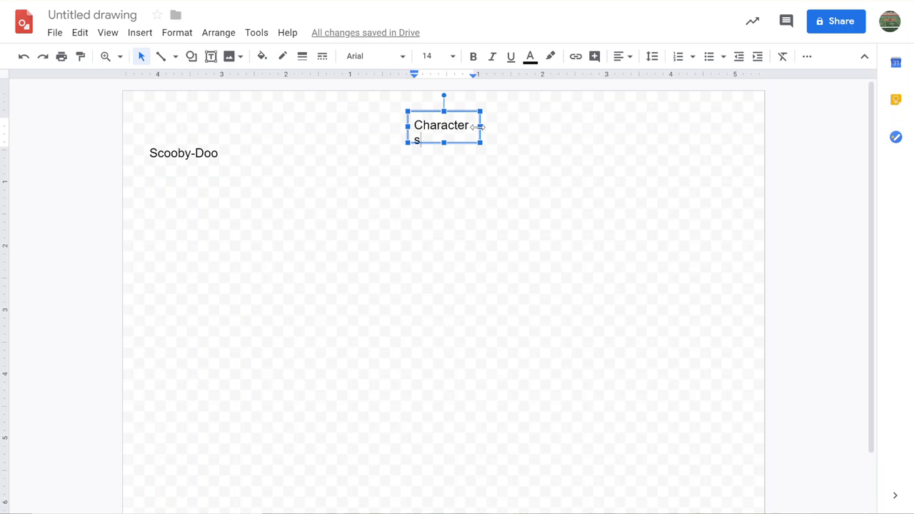
left_click_drag(477, 126, 453, 100)
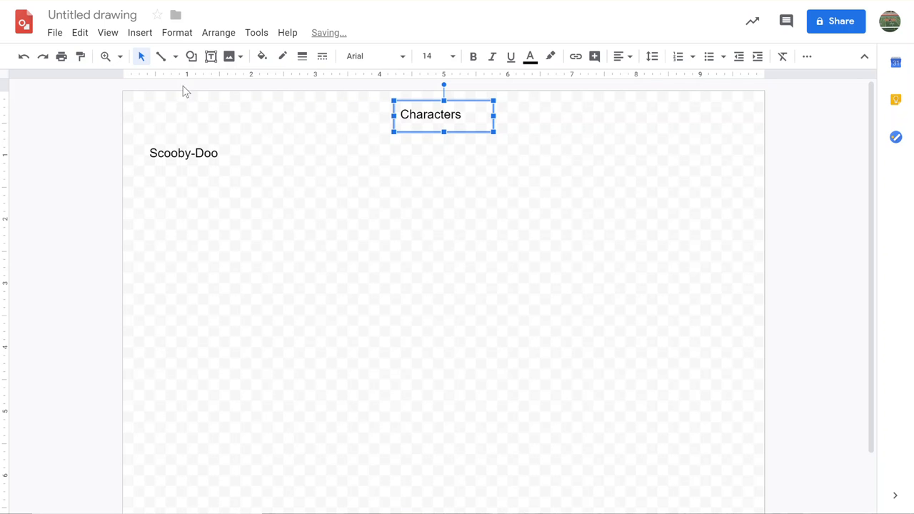
Add a "Bugs Bunny" text box on the right side of the canvas, level with the "Scooby-Doo" label.
left_click(212, 57)
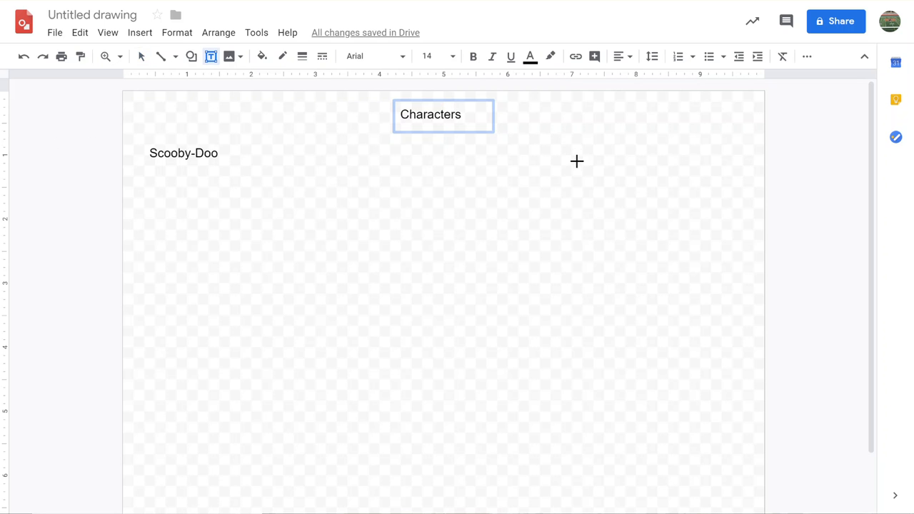
left_click_drag(610, 147, 712, 180)
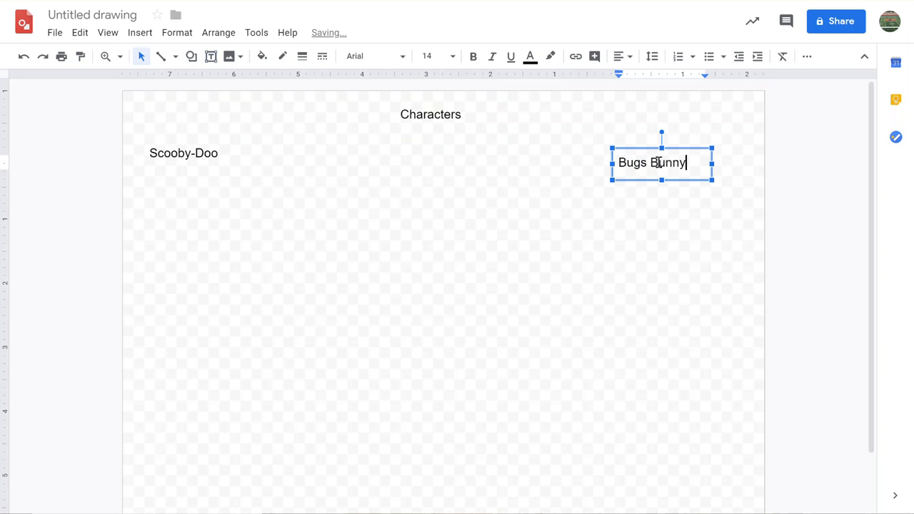
left_click_drag(684, 148, 680, 139)
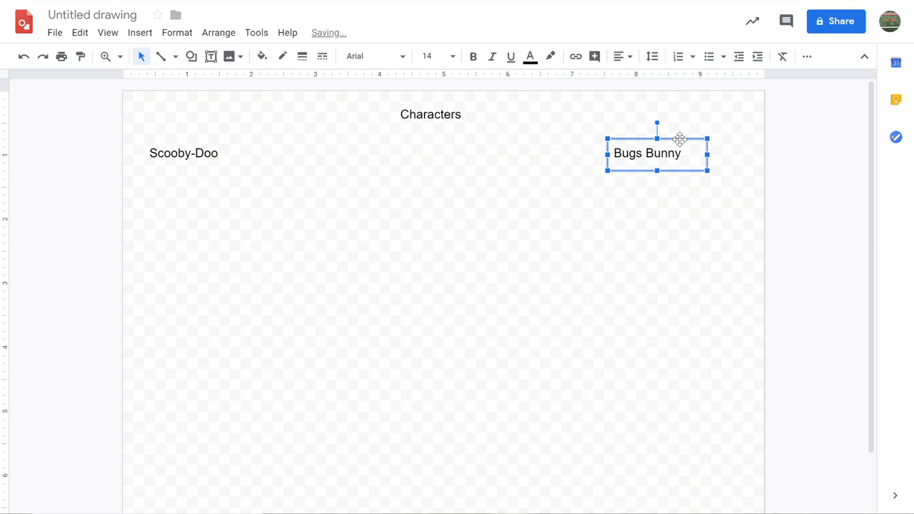
left_click(790, 180)
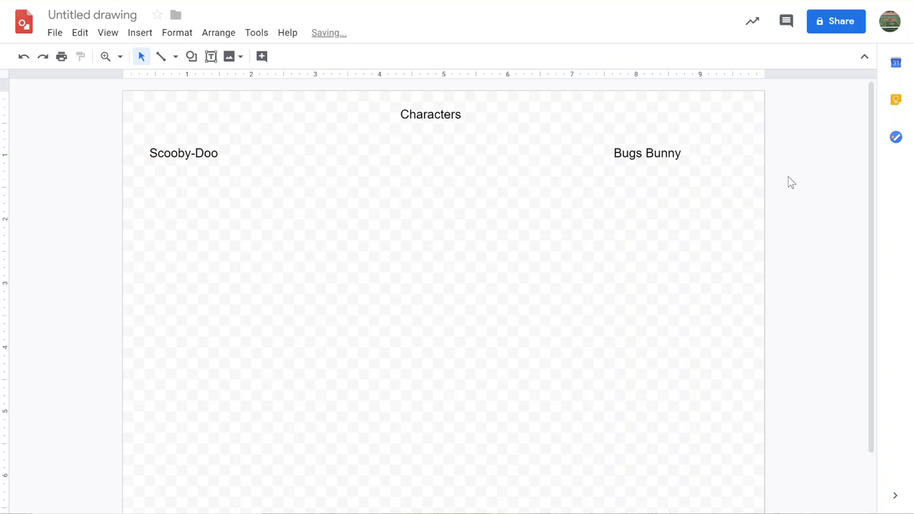
Draw a vertical dividing line from below the "Characters" heading down the middle of the canvas.
left_click(161, 58)
left_click_drag(425, 135, 424, 510)
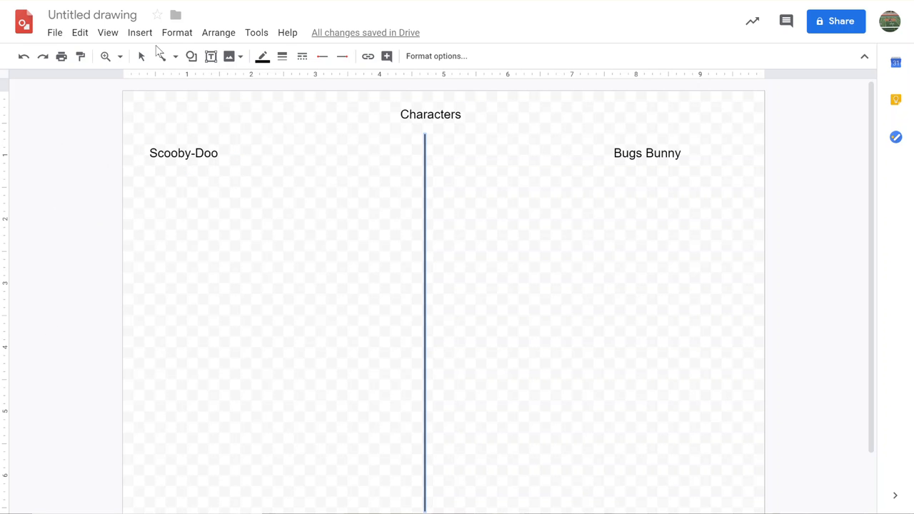
Create a text box reading "Dog" in the empty area outside the canvas, on its left side.
left_click(119, 57)
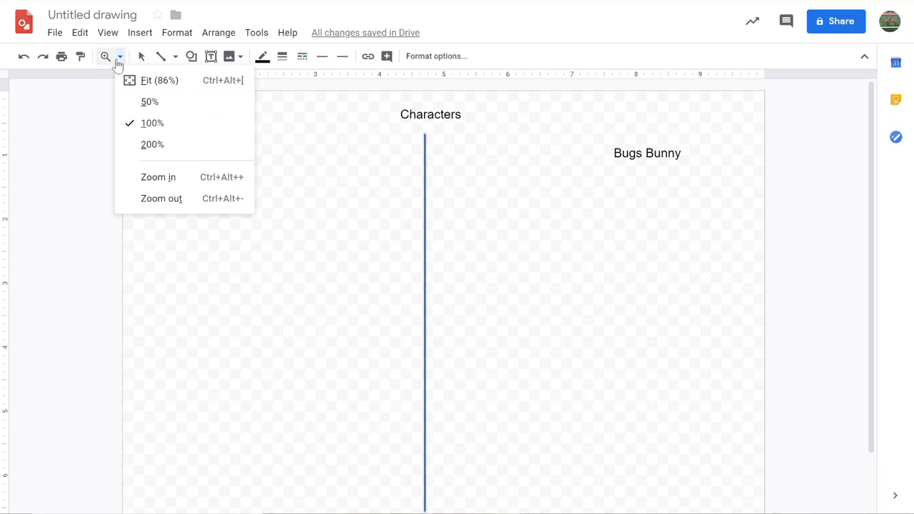
left_click(149, 102)
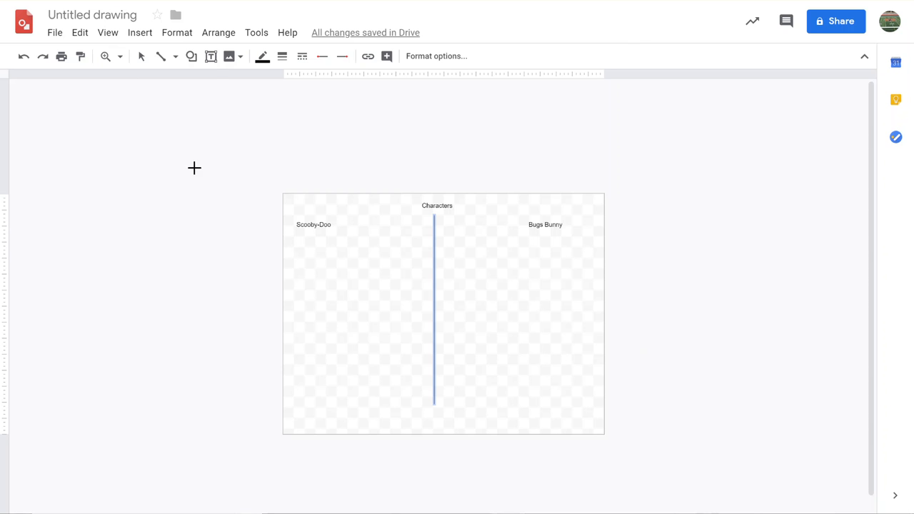
left_click_drag(174, 209, 255, 248)
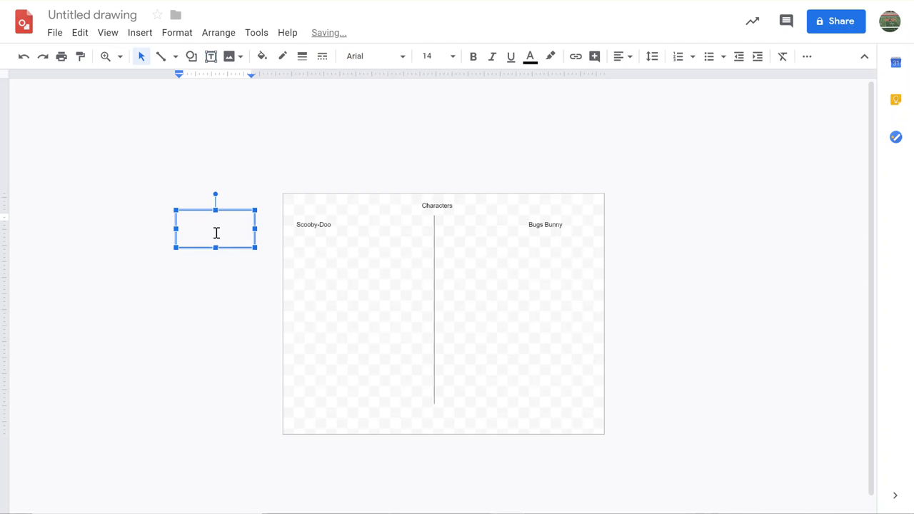
type("Dog")
Set the "Dog" text to font size 30 and shrink its text box to fit the word.
left_click_drag(194, 218, 171, 217)
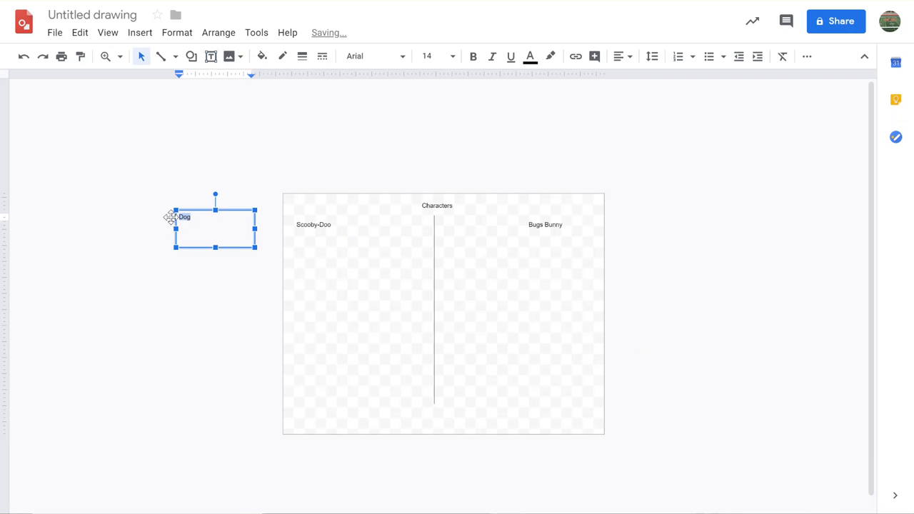
left_click(453, 56)
left_click(431, 166)
left_click(455, 57)
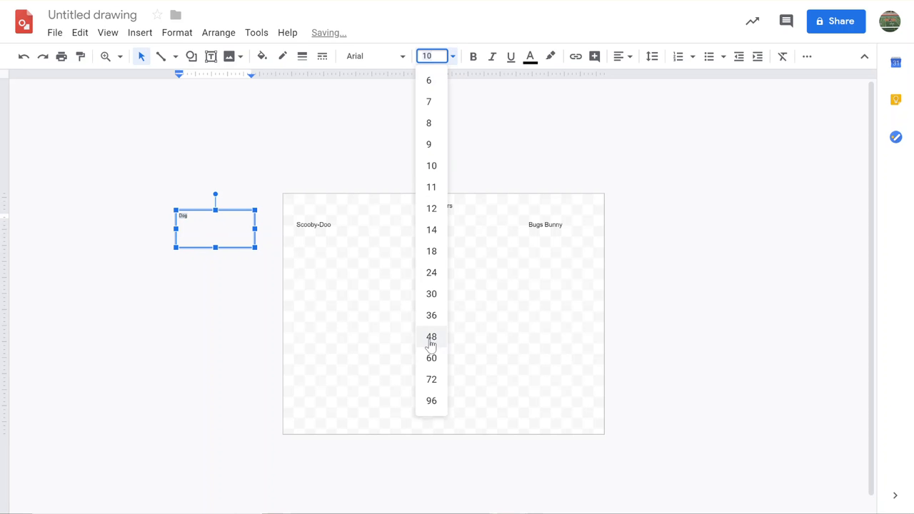
left_click(434, 294)
left_click_drag(255, 248, 211, 237)
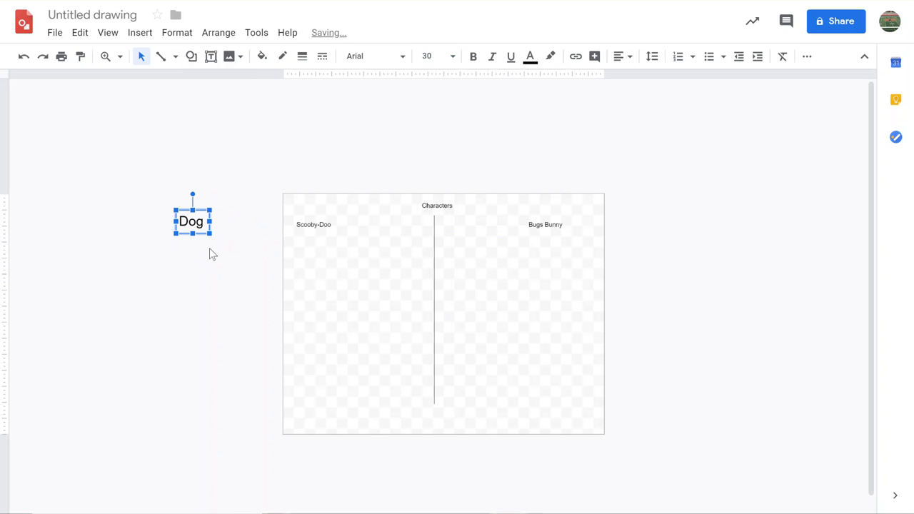
Move the "Dog" label close to the canvas's left edge and fill it with orange.
left_click_drag(192, 208, 236, 200)
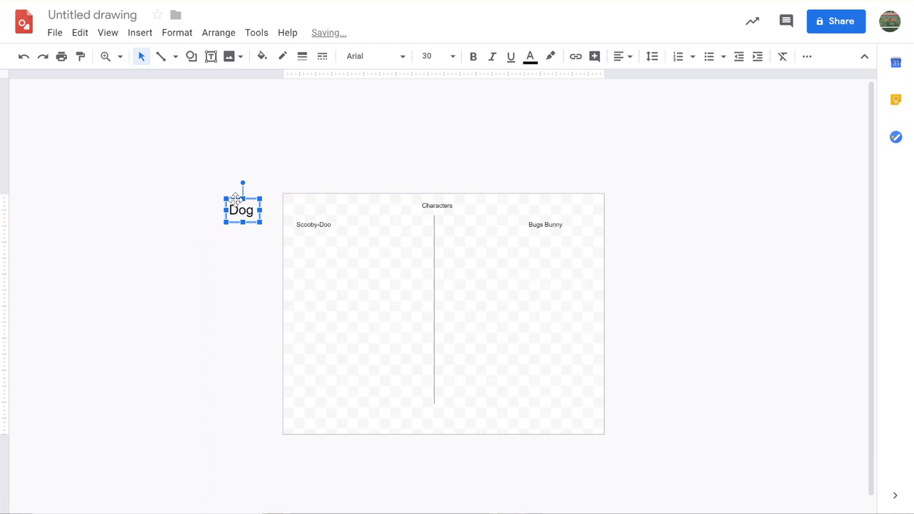
left_click(262, 57)
left_click(292, 144)
left_click(158, 183)
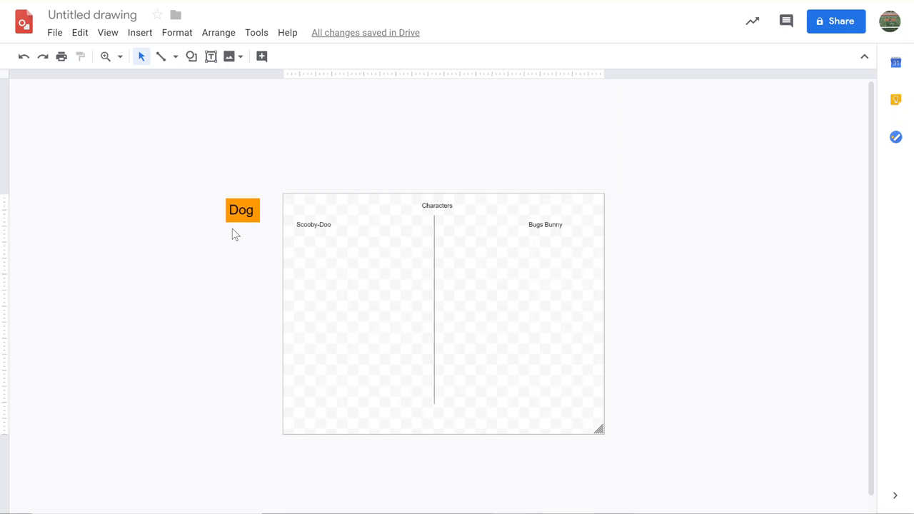
Search web images for "scooby doo png" and browse the results for a suitable character picture.
left_click(236, 57)
left_click(238, 100)
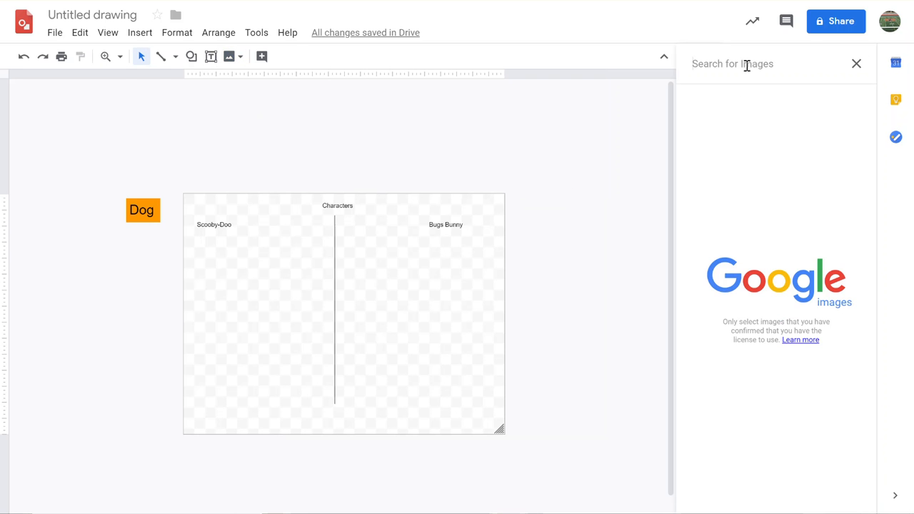
type("sco")
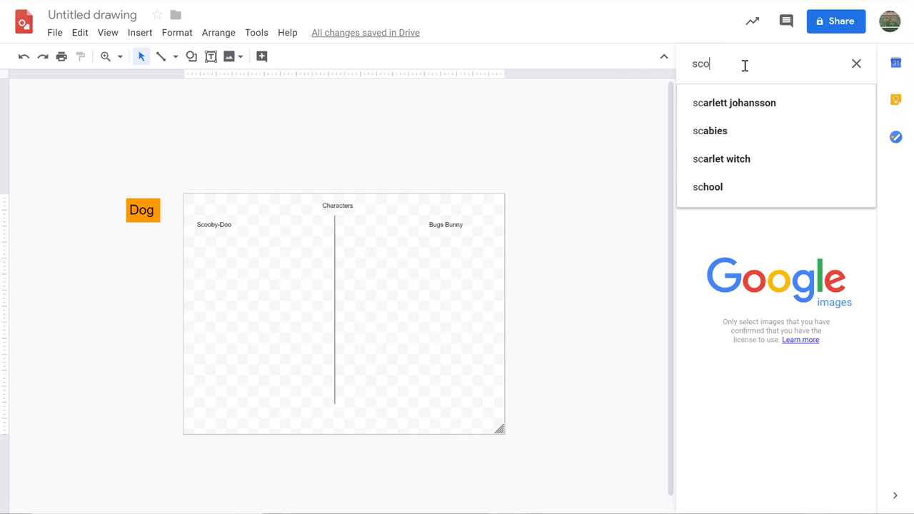
type("o b")
key("BackSpace")
key("BackSpace")
type("by doo")
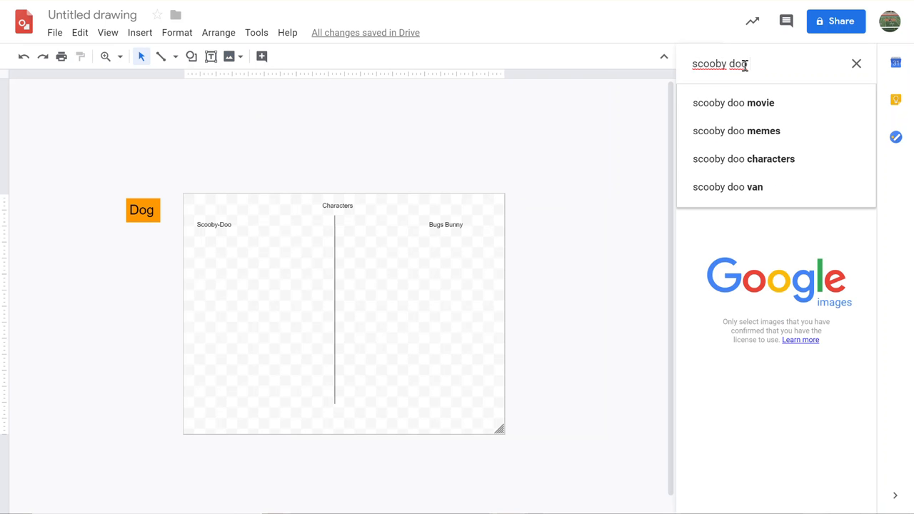
type(" png")
key("Return")
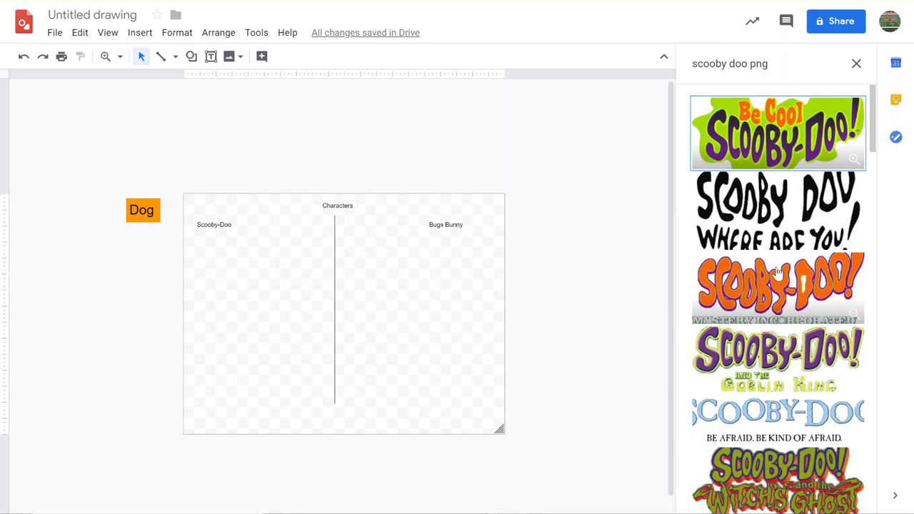
scroll(777, 273, "down", 10)
scroll(777, 273, "up", 2)
scroll(777, 274, "down", 4)
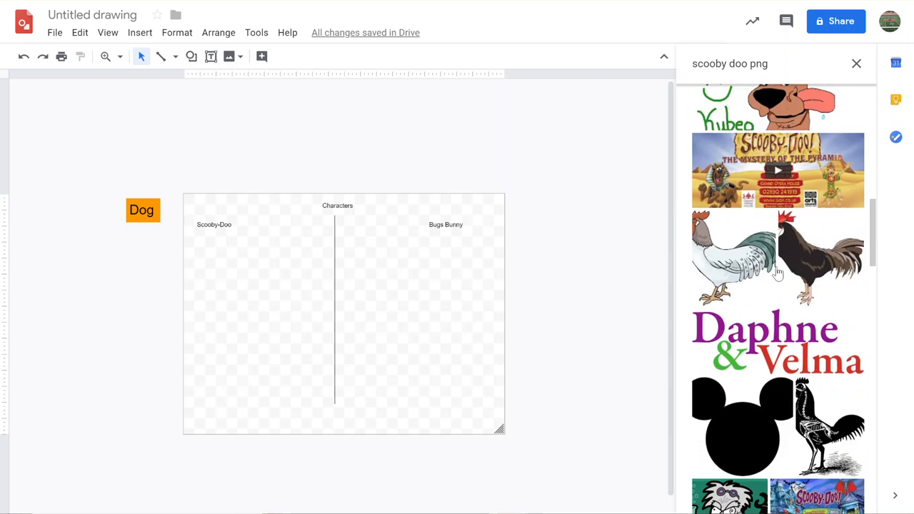
scroll(779, 273, "up", 2)
scroll(779, 274, "up", 10)
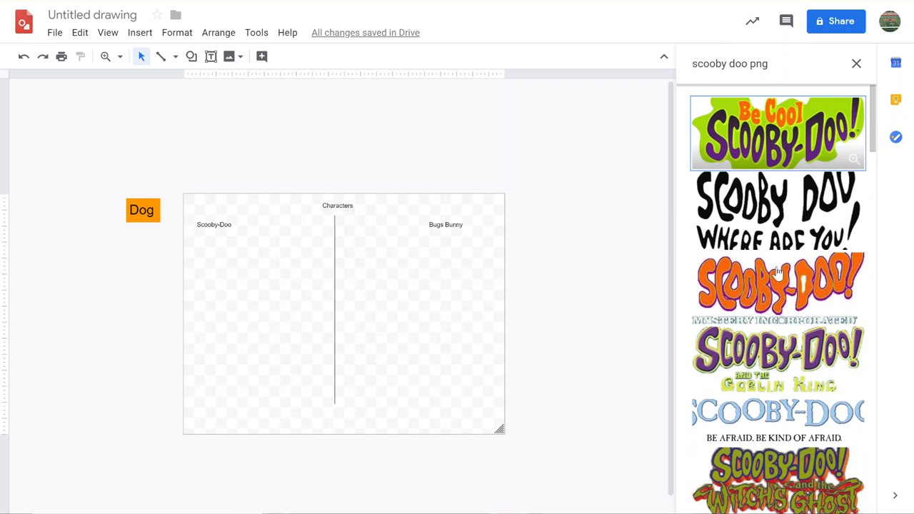
Change the image search to "scooby doo" and browse the results for a picture of the character.
left_click(780, 67)
key("BackSpace")
key("BackSpace")
key("BackSpace")
key("BackSpace")
key("Return")
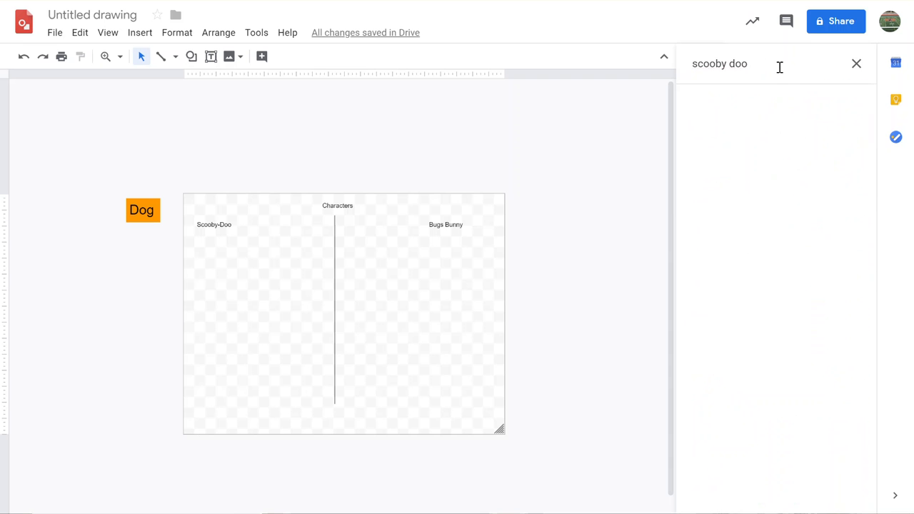
scroll(796, 287, "down", 9)
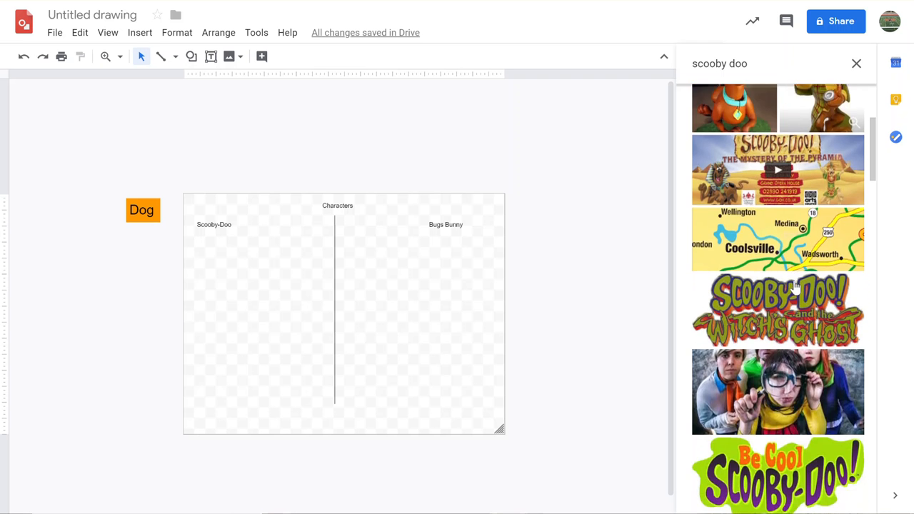
scroll(796, 287, "down", 8)
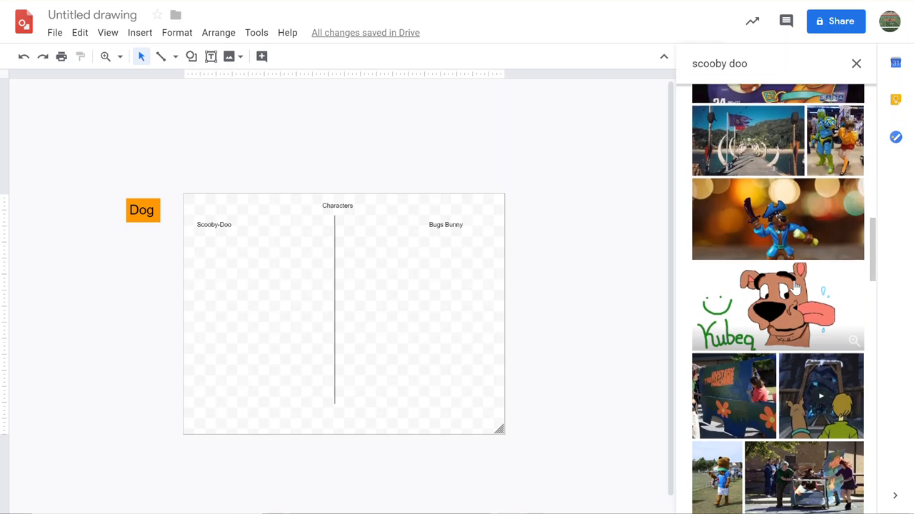
scroll(797, 287, "down", 4)
scroll(796, 287, "up", 10)
scroll(797, 285, "up", 3)
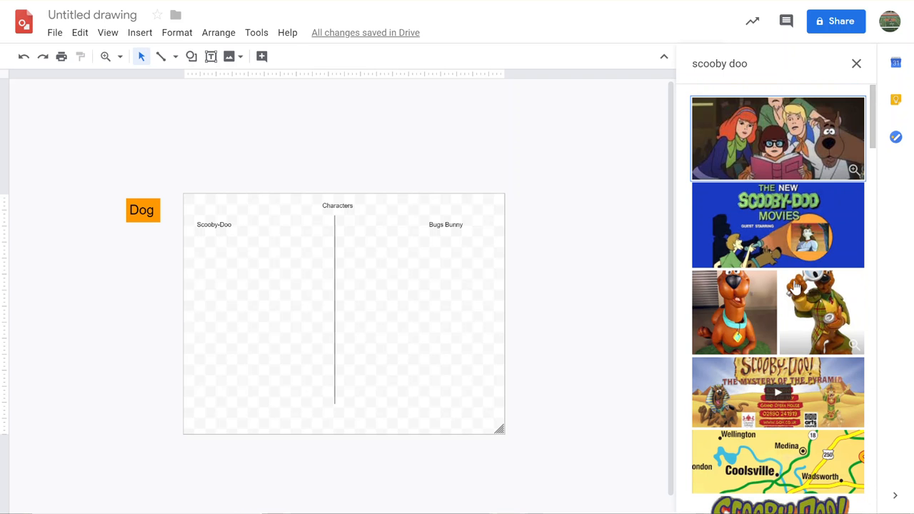
Insert the photo of the Scooby-Doo figure with the turquoise collar, shrink it and place it below the "Dog" label.
left_click(732, 330)
left_click(831, 497)
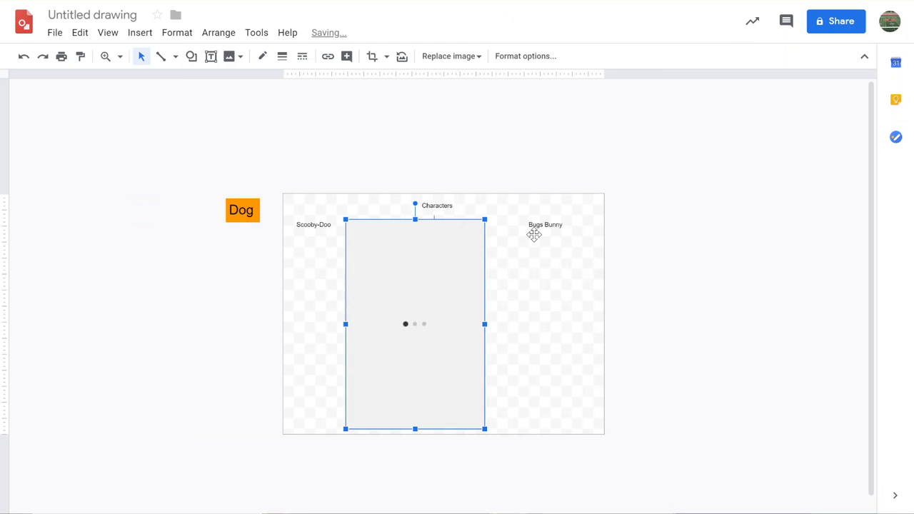
left_click_drag(486, 219, 242, 255)
left_click(273, 156)
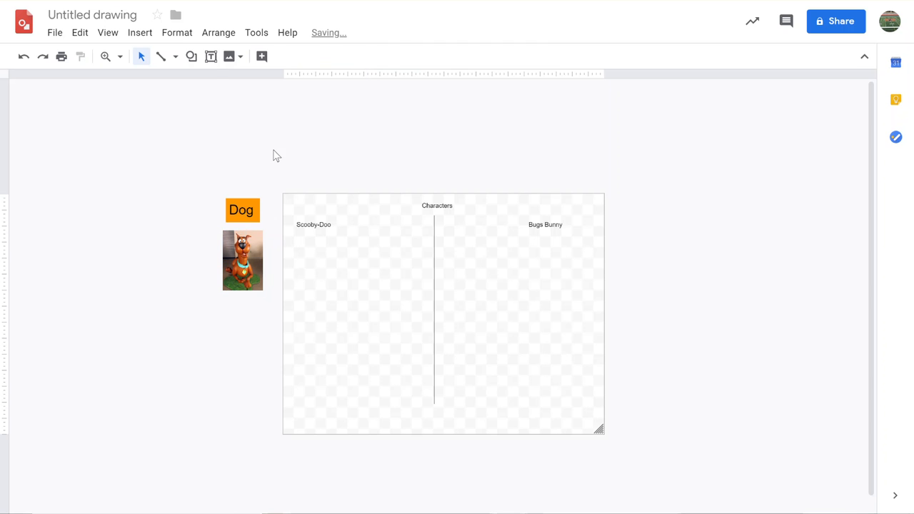
Add a text box reading "Rabbit" below the Scooby-Doo picture and set its text to font size 30.
left_click(211, 56)
left_click_drag(223, 305, 271, 329)
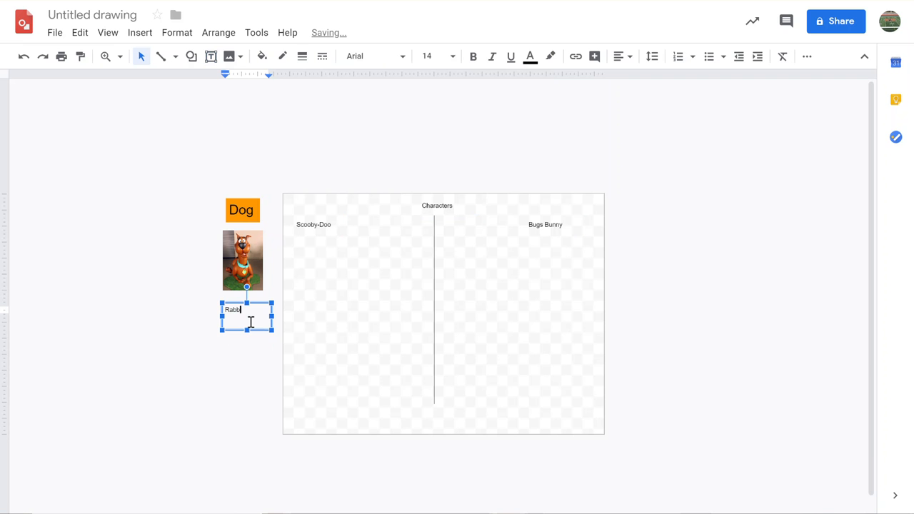
left_click_drag(252, 322, 221, 310)
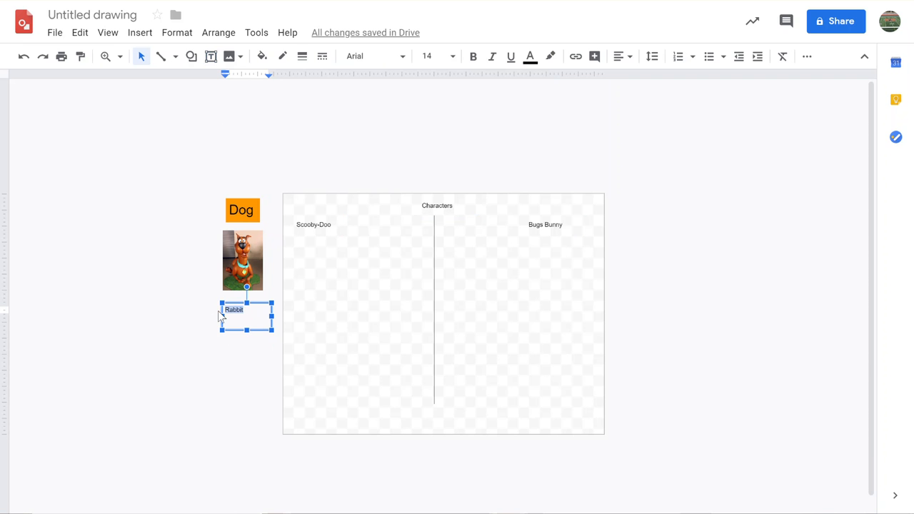
left_click(454, 61)
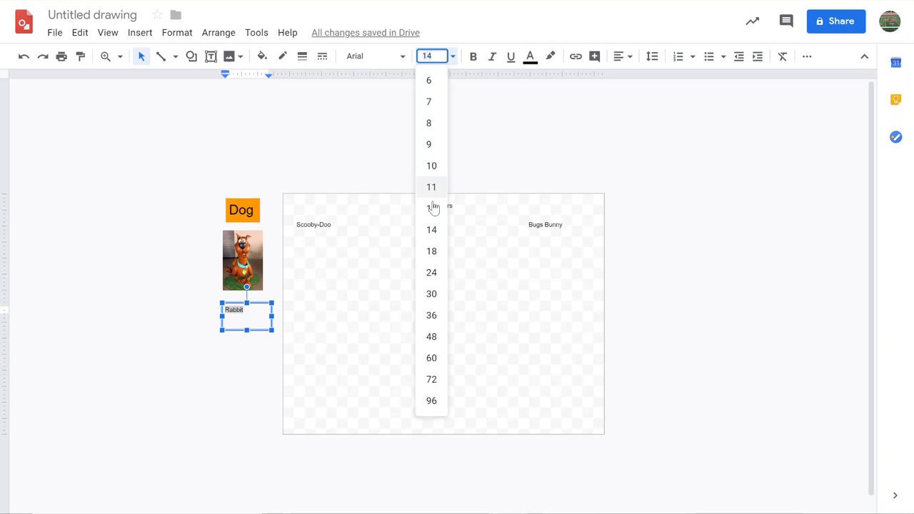
left_click(435, 297)
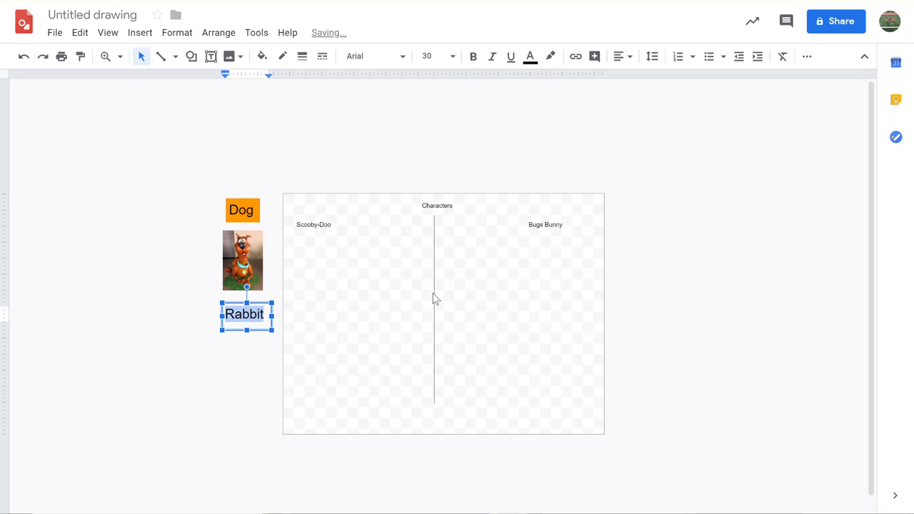
Fill the "Rabbit" label's text box with yellow.
left_click(262, 56)
left_click(305, 143)
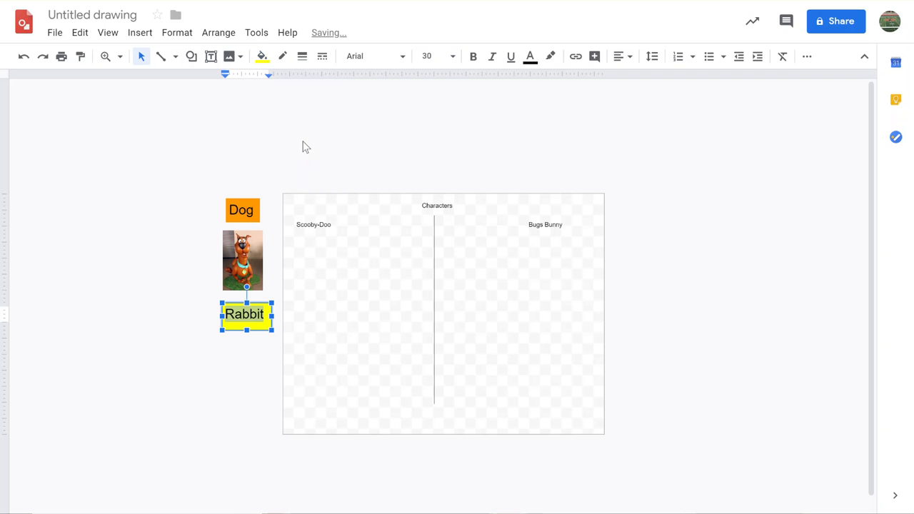
left_click(146, 315)
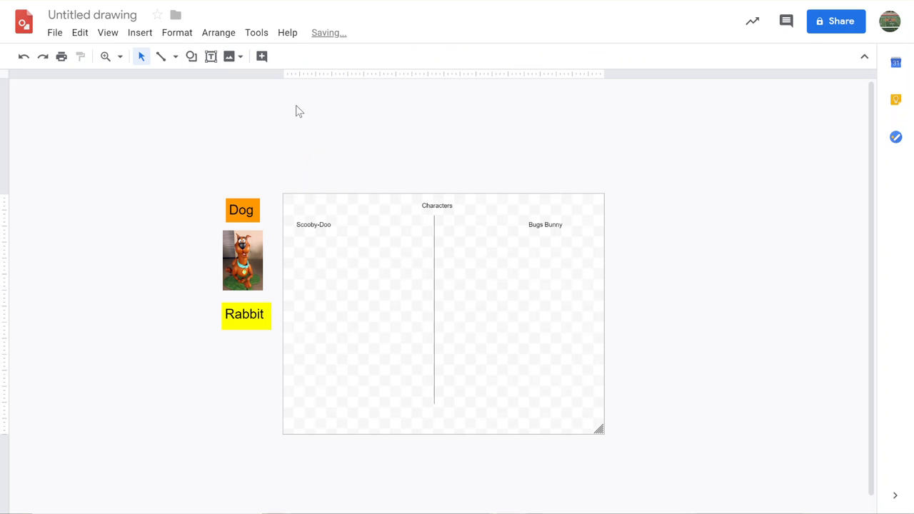
Search the web images for "bugs bunny", replacing the "scooby doo" query.
left_click(230, 56)
left_click(245, 100)
type("scooby doo")
key("Return")
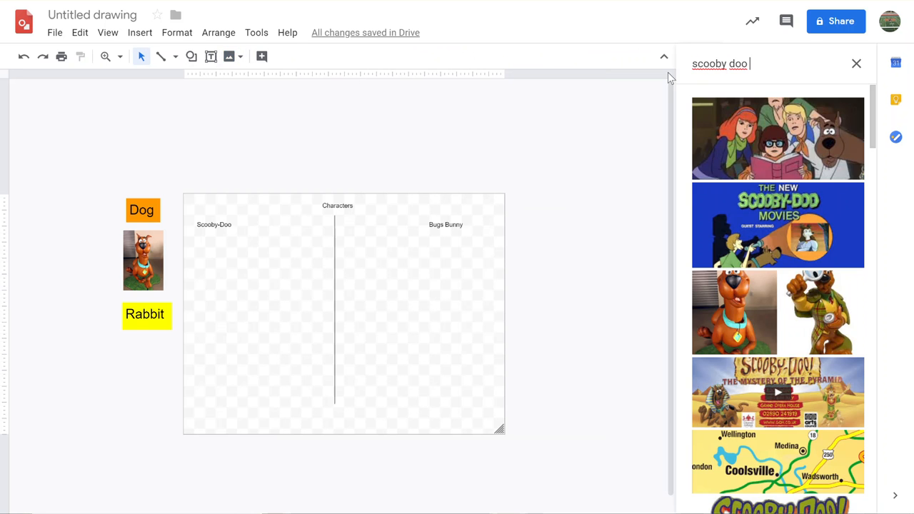
left_click(766, 64)
type("big")
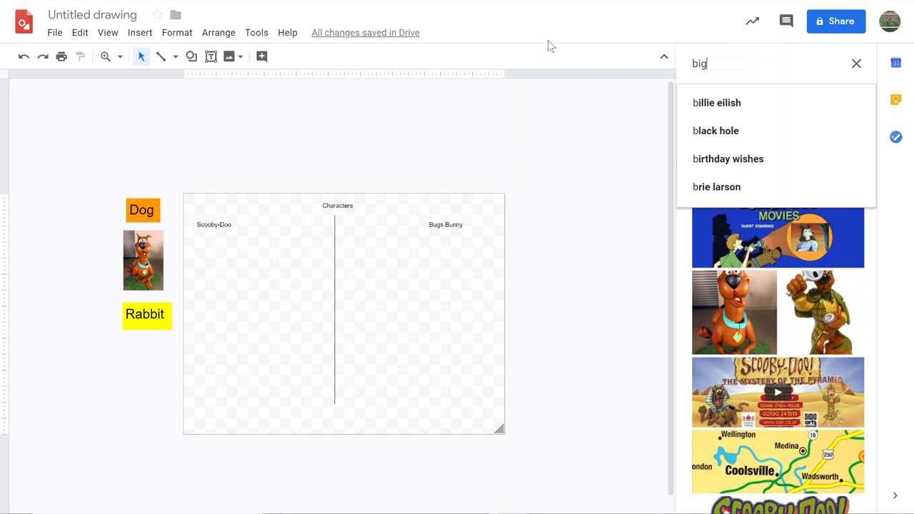
key("BackSpace")
type("ugs bunny")
key("Return")
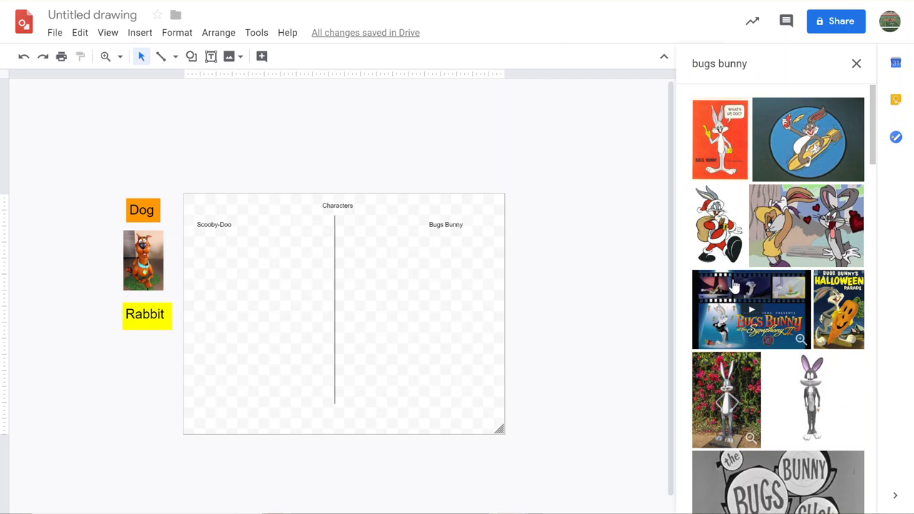
Insert the photo of the Bugs Bunny statue in front of pink flowers, shrink it and place it below the "Rabbit" label.
left_click(751, 410)
left_click(843, 496)
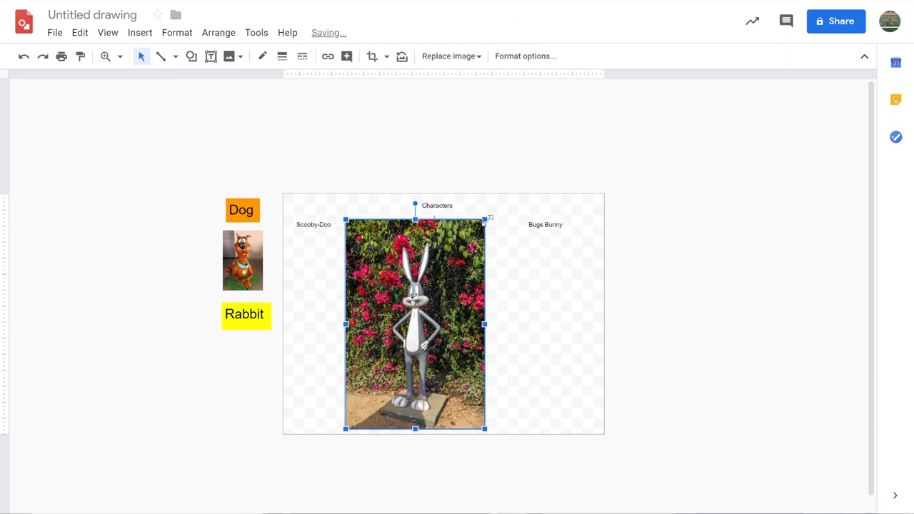
left_click_drag(488, 218, 254, 382)
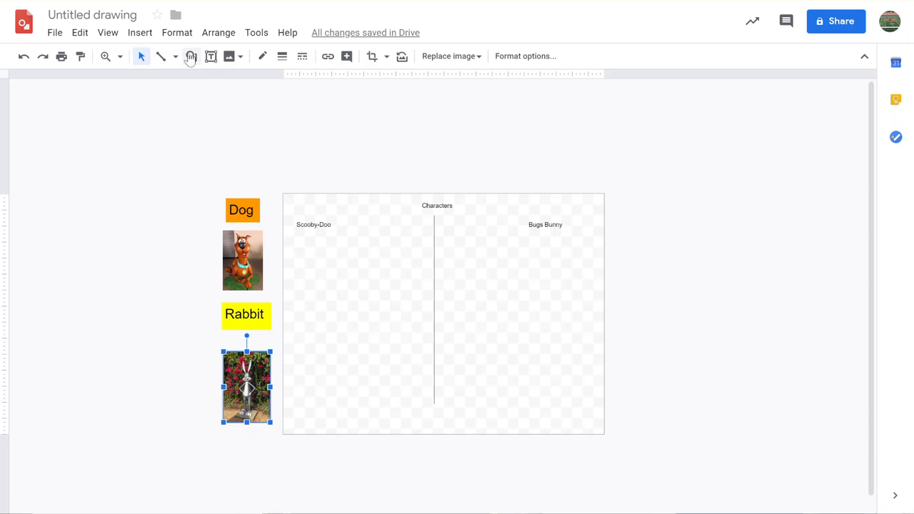
Add a text box reading "Likes to eat everything in sight." beside the "Dog" label and set its text to font size 30.
left_click(210, 57)
left_click_drag(130, 209, 210, 268)
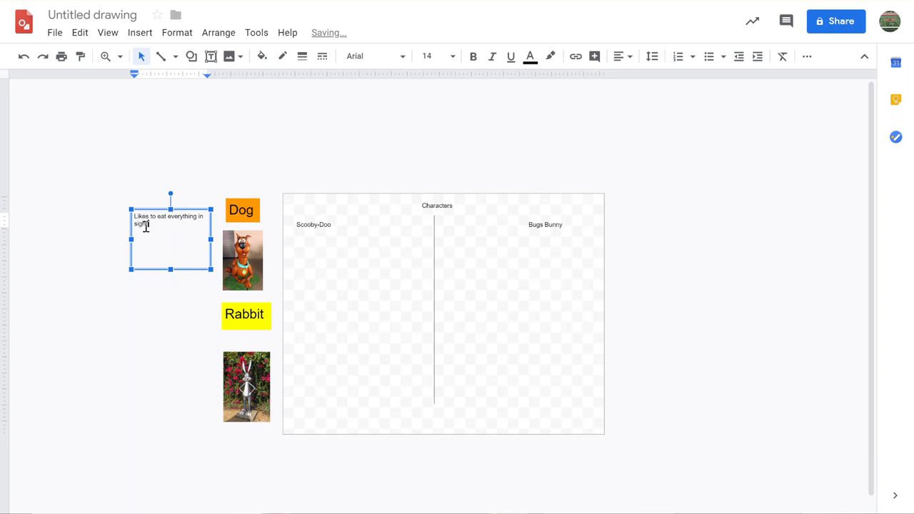
left_click_drag(163, 230, 130, 213)
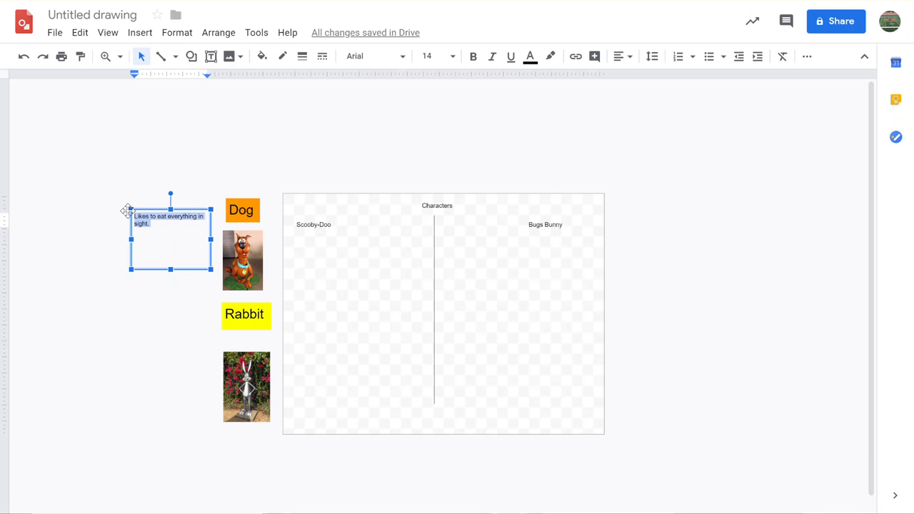
left_click(453, 60)
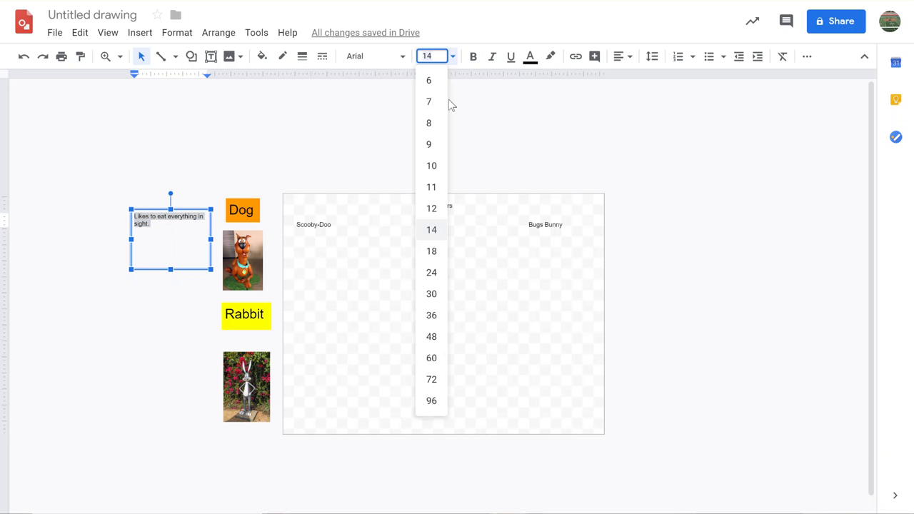
left_click(430, 295)
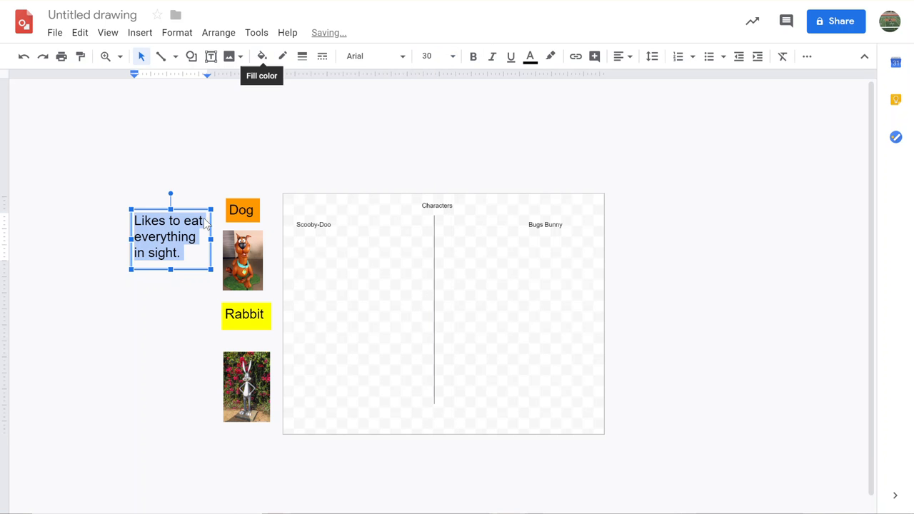
Center the text in the "Likes to eat everything in sight." box, fill it with light blue and nudge it slightly away from the pictures.
left_click(628, 58)
left_click(638, 76)
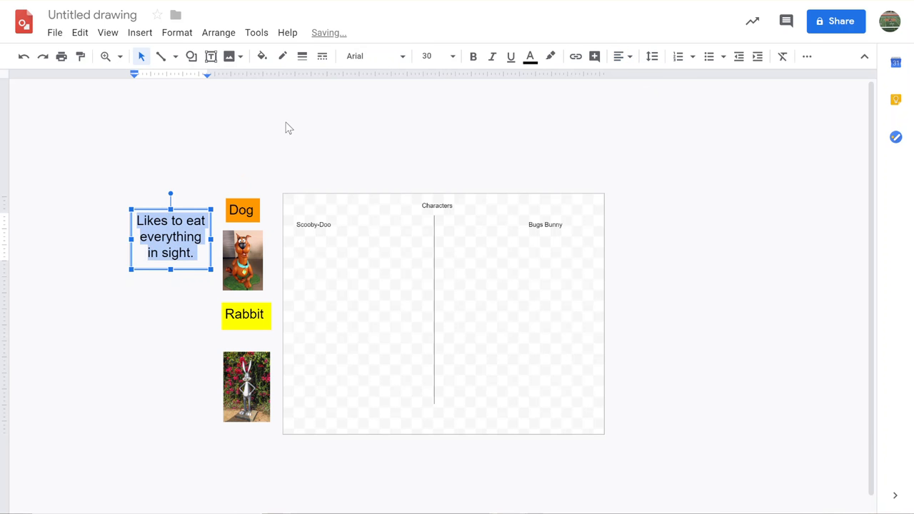
left_click(262, 57)
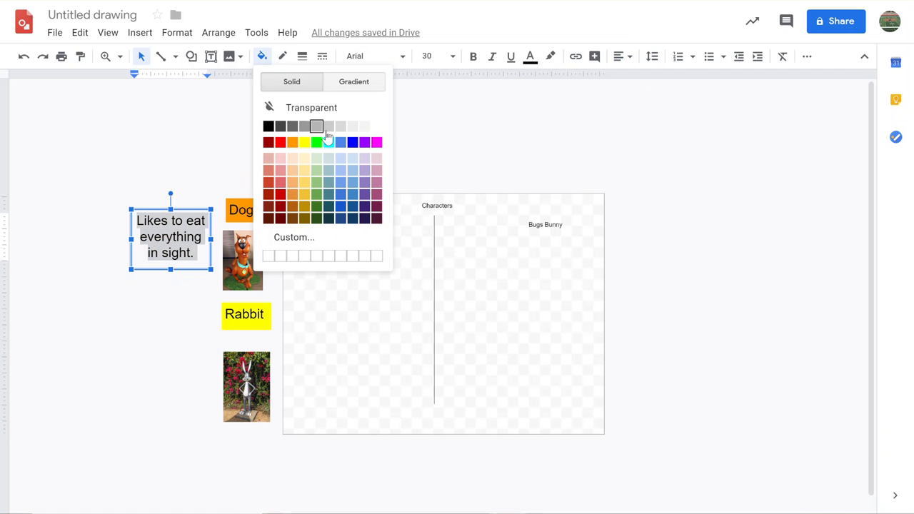
left_click(352, 171)
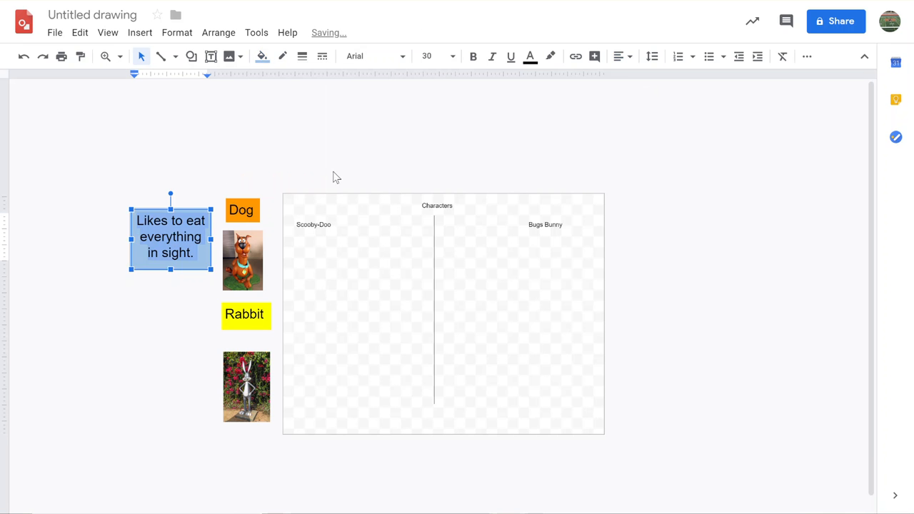
left_click(195, 168)
left_click(167, 244)
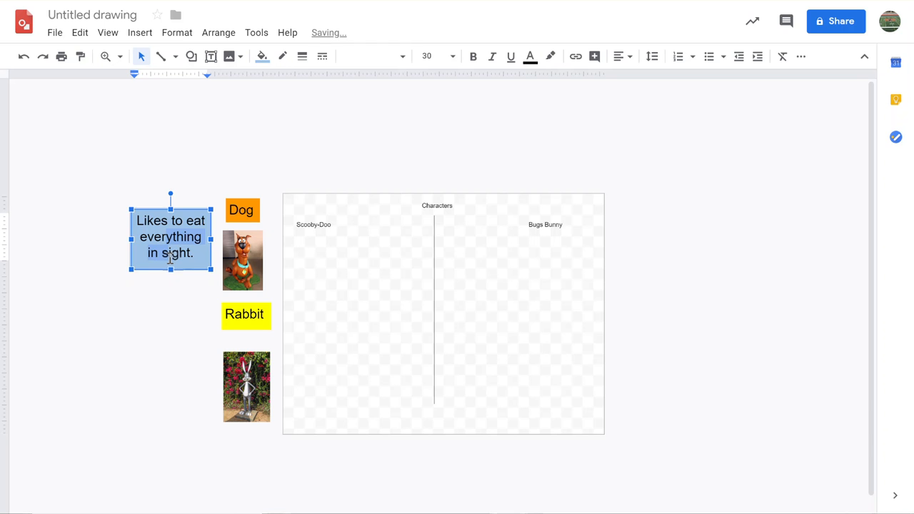
left_click_drag(199, 270, 197, 275)
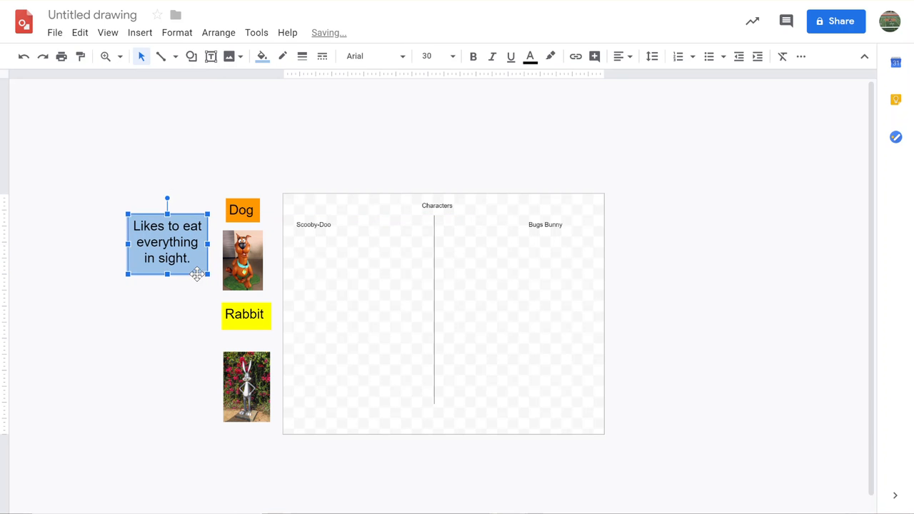
left_click(202, 321)
Add a text box reading "Likes to play tricks." beside the "Rabbit" label and set its text to font size 30.
left_click(211, 57)
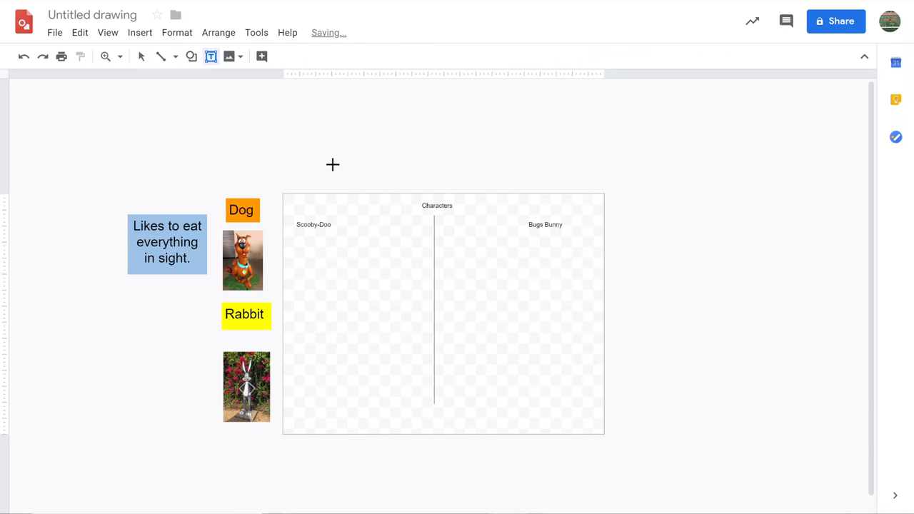
left_click_drag(134, 316, 215, 384)
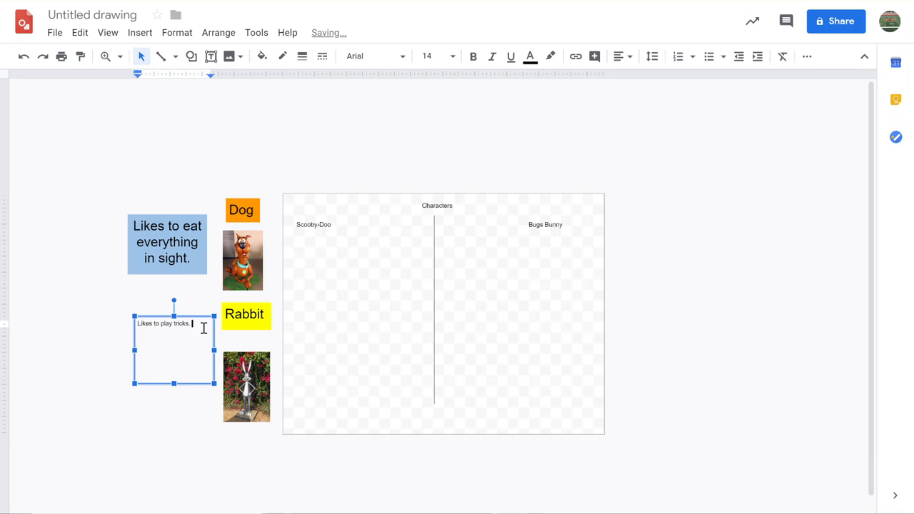
left_click_drag(204, 327, 134, 327)
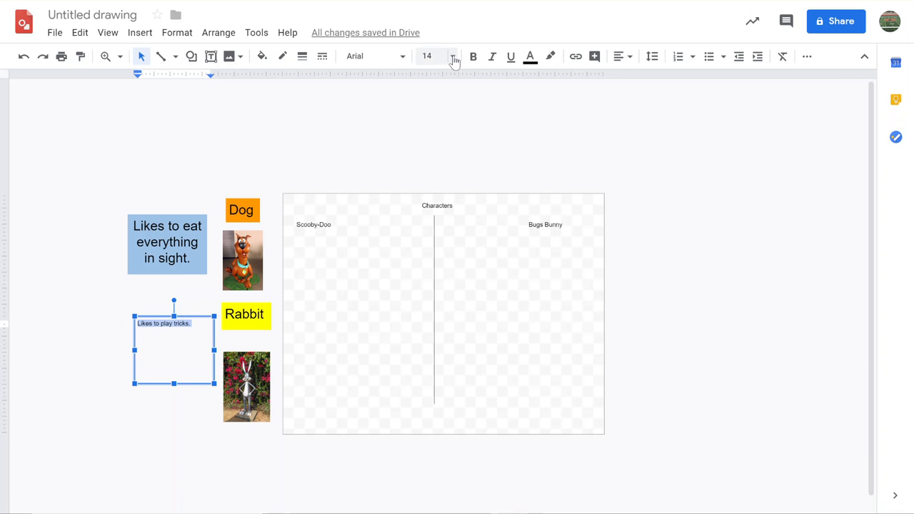
left_click(452, 57)
left_click(433, 295)
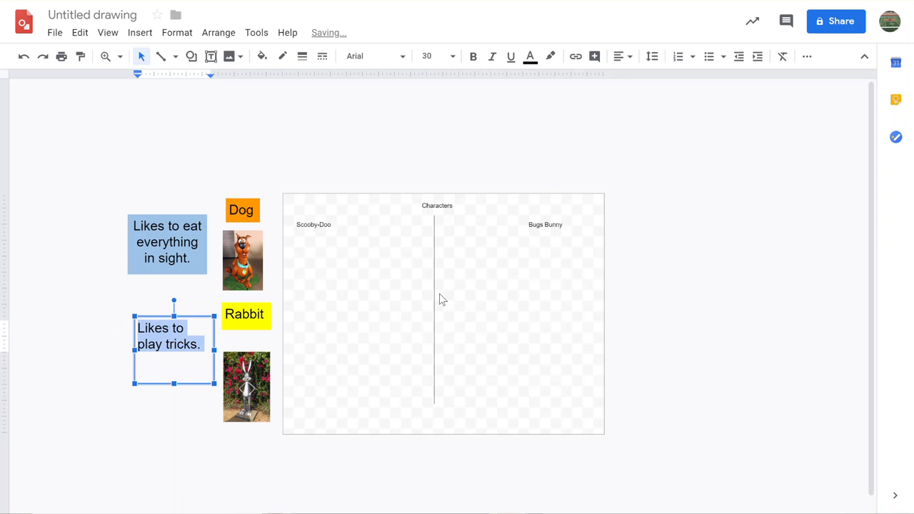
Shorten the "Likes to play tricks." box to fit its two lines and fill it with pale cornflower blue.
left_click_drag(173, 382, 176, 359)
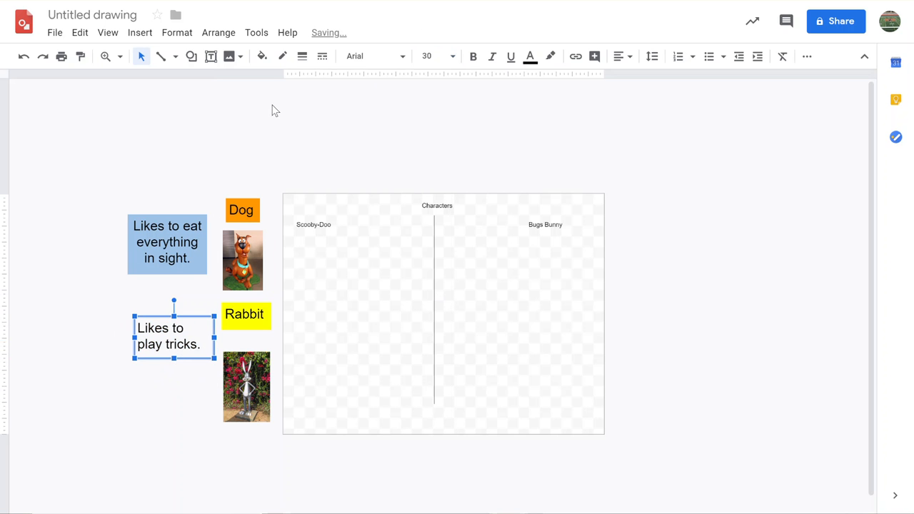
left_click(262, 56)
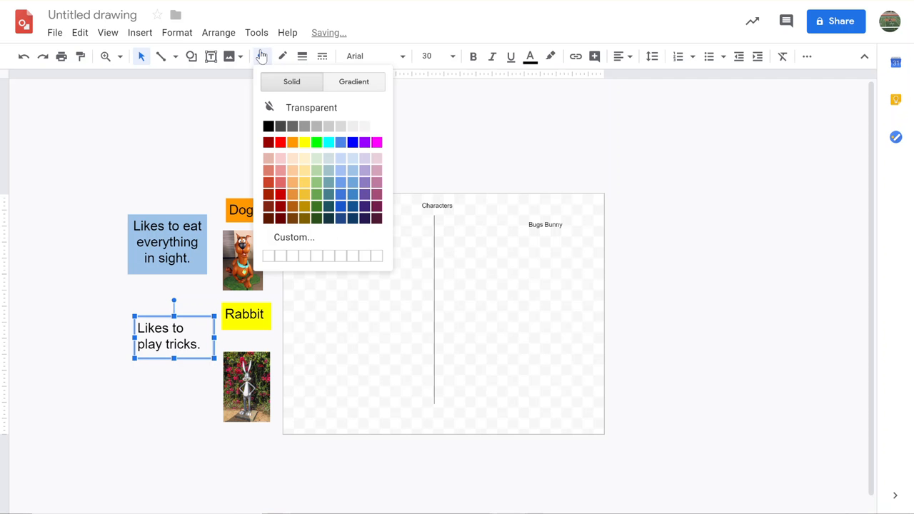
left_click(340, 158)
left_click(43, 288)
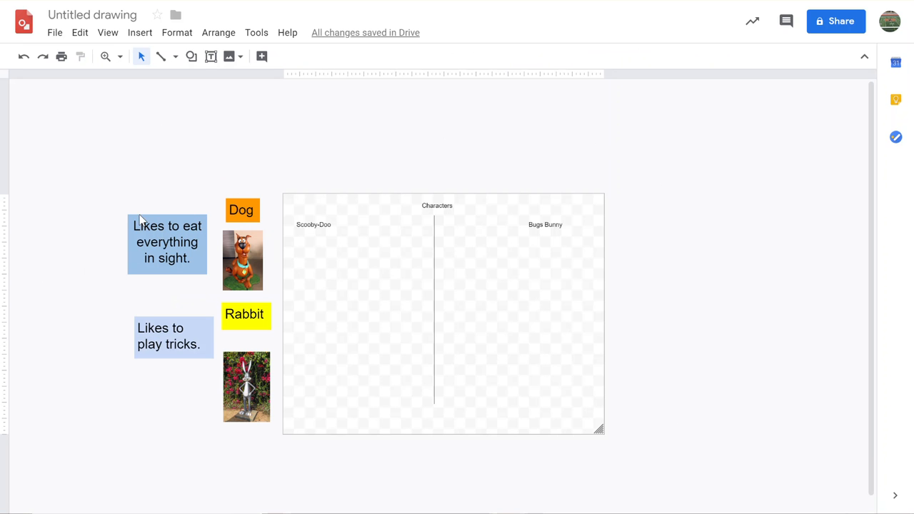
Move the "Likes to eat everything in sight." box, the Scooby-Doo picture and the "Dog" label under the Scooby-Doo heading on the canvas.
left_click_drag(206, 263, 375, 286)
left_click_drag(246, 263, 320, 348)
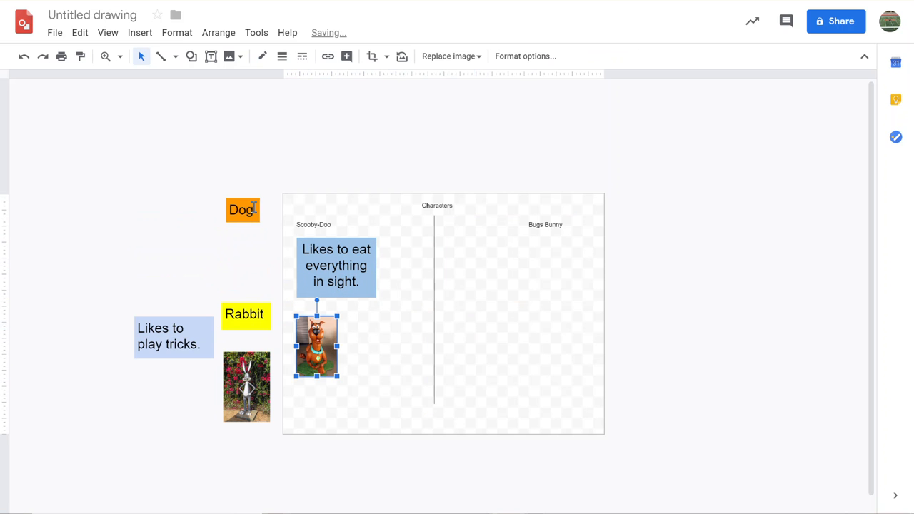
left_click_drag(258, 209, 374, 339)
Move the "Rabbit" label, the "Likes to play tricks." box and the Bugs Bunny photo into the Bugs Bunny column.
left_click(265, 308)
left_click_drag(264, 308, 488, 243)
left_click_drag(202, 330, 580, 263)
left_click_drag(263, 385, 490, 330)
left_click(631, 329)
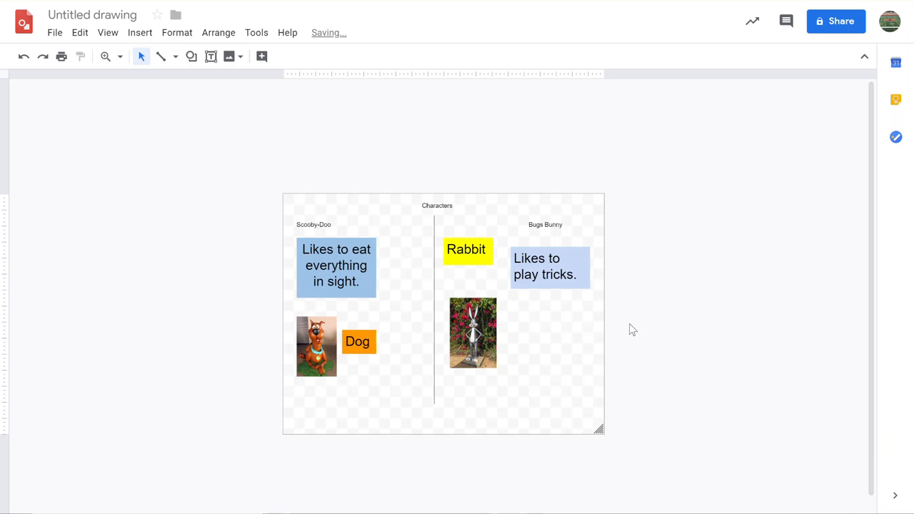